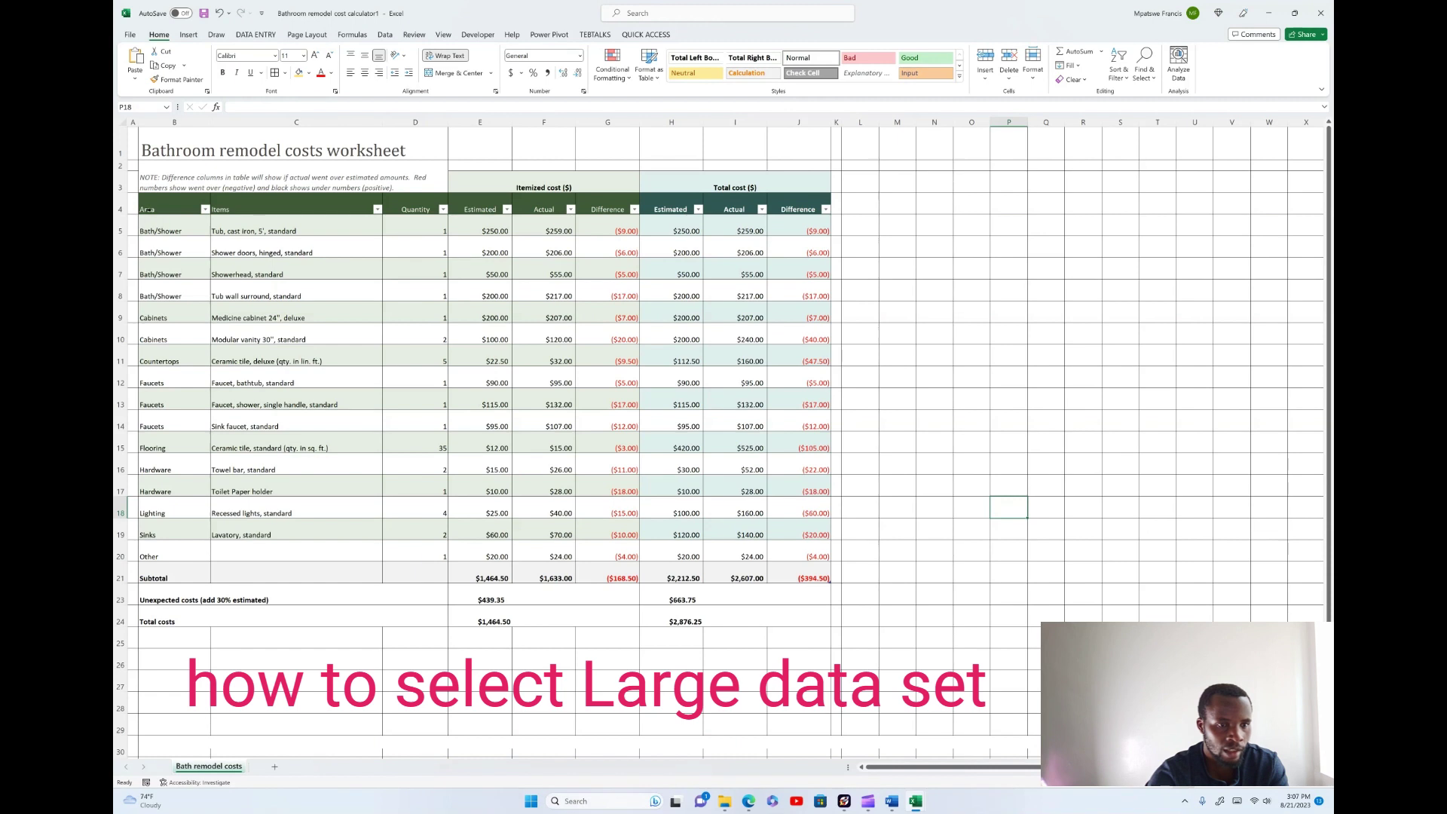
{"action": "left_click_drag", "start_coordinate": [151, 208], "coordinate": [289, 388]}
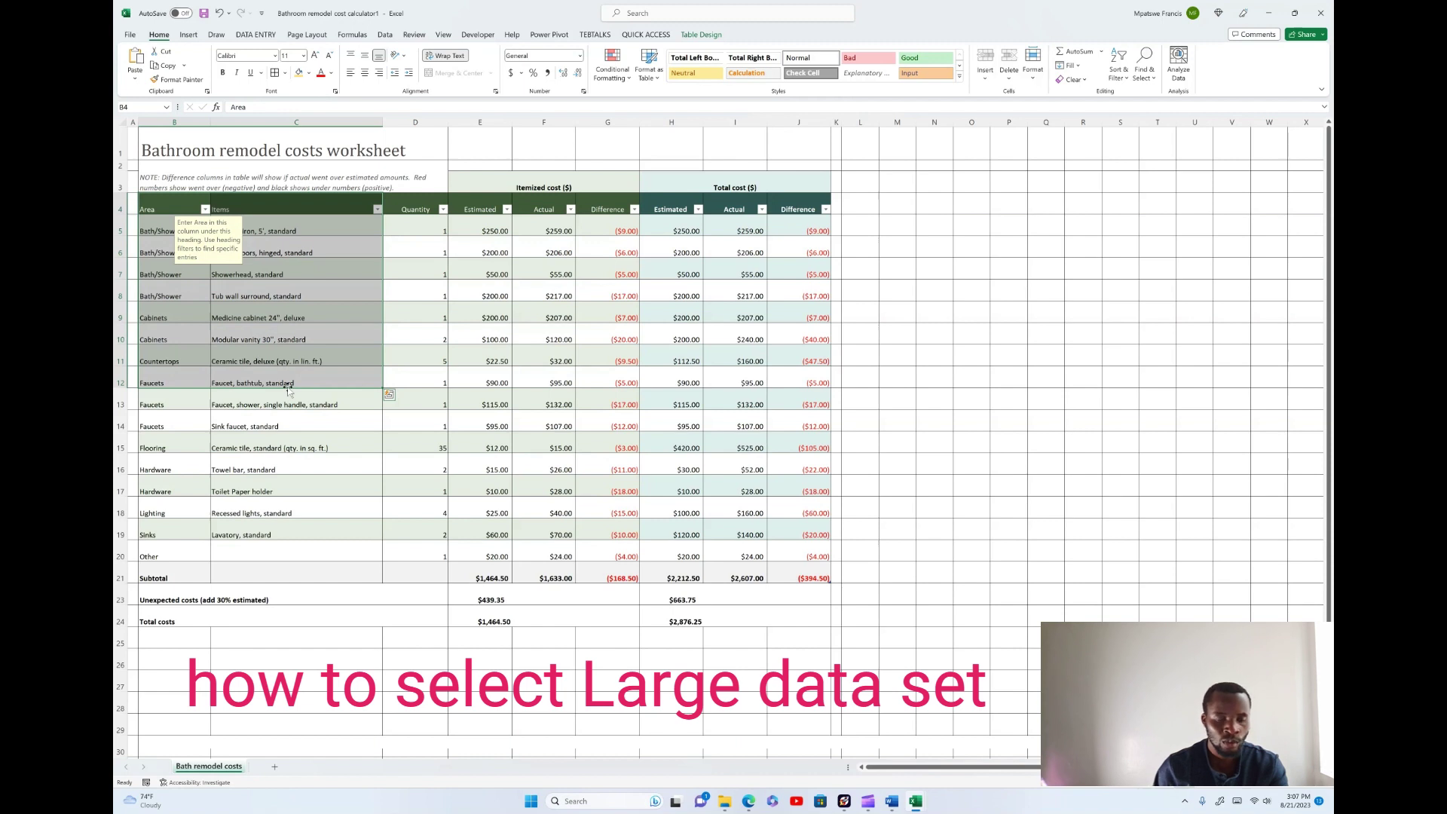
{"action": "left_click", "coordinate": [167, 226]}
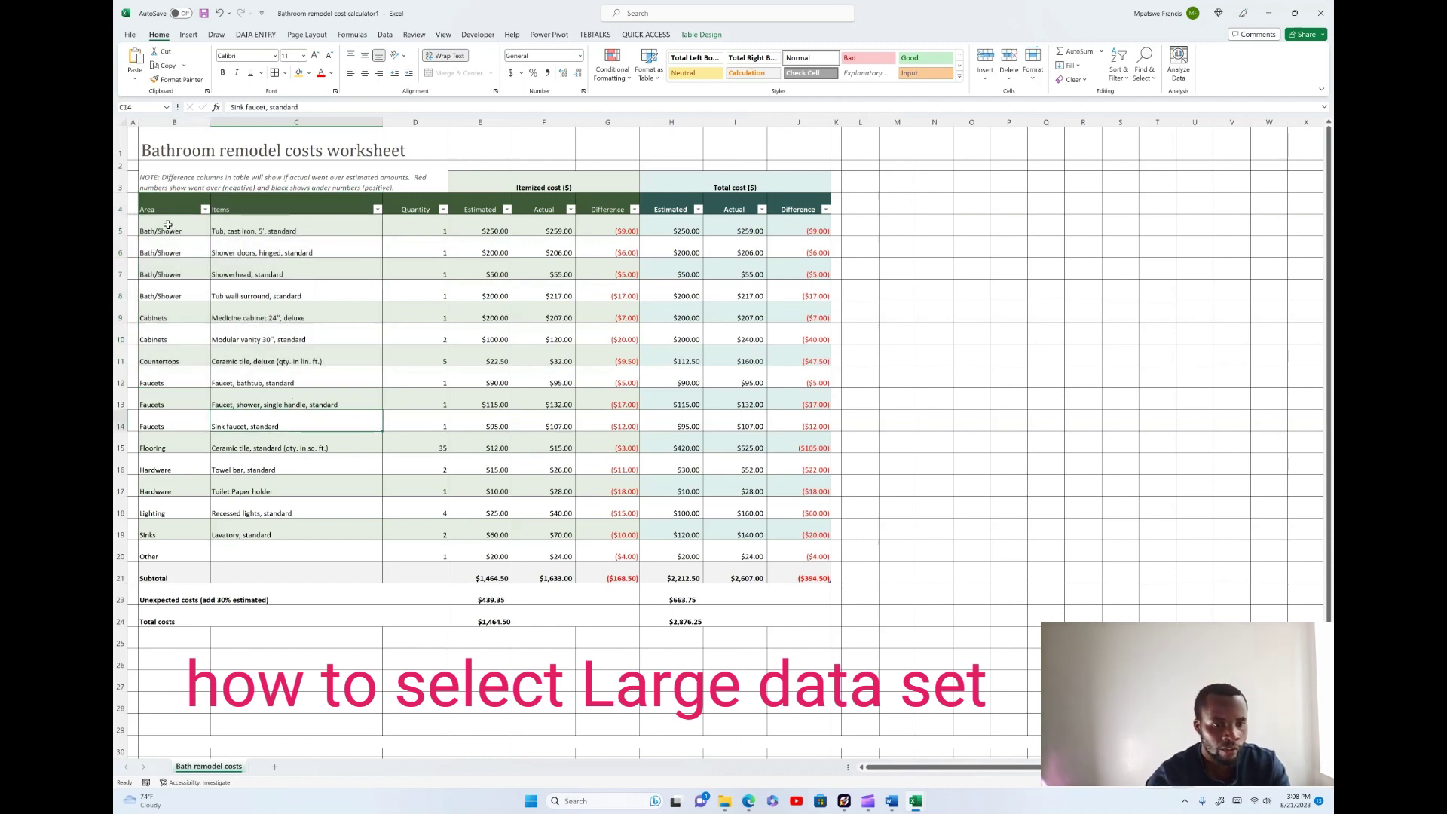
{"action": "key", "text": "ctrl+shift+Down"}
Step: Select the table range from the Area header in B4 through the Subtotal row's last Difference cell in J21
{"action": "left_click", "coordinate": [166, 208]}
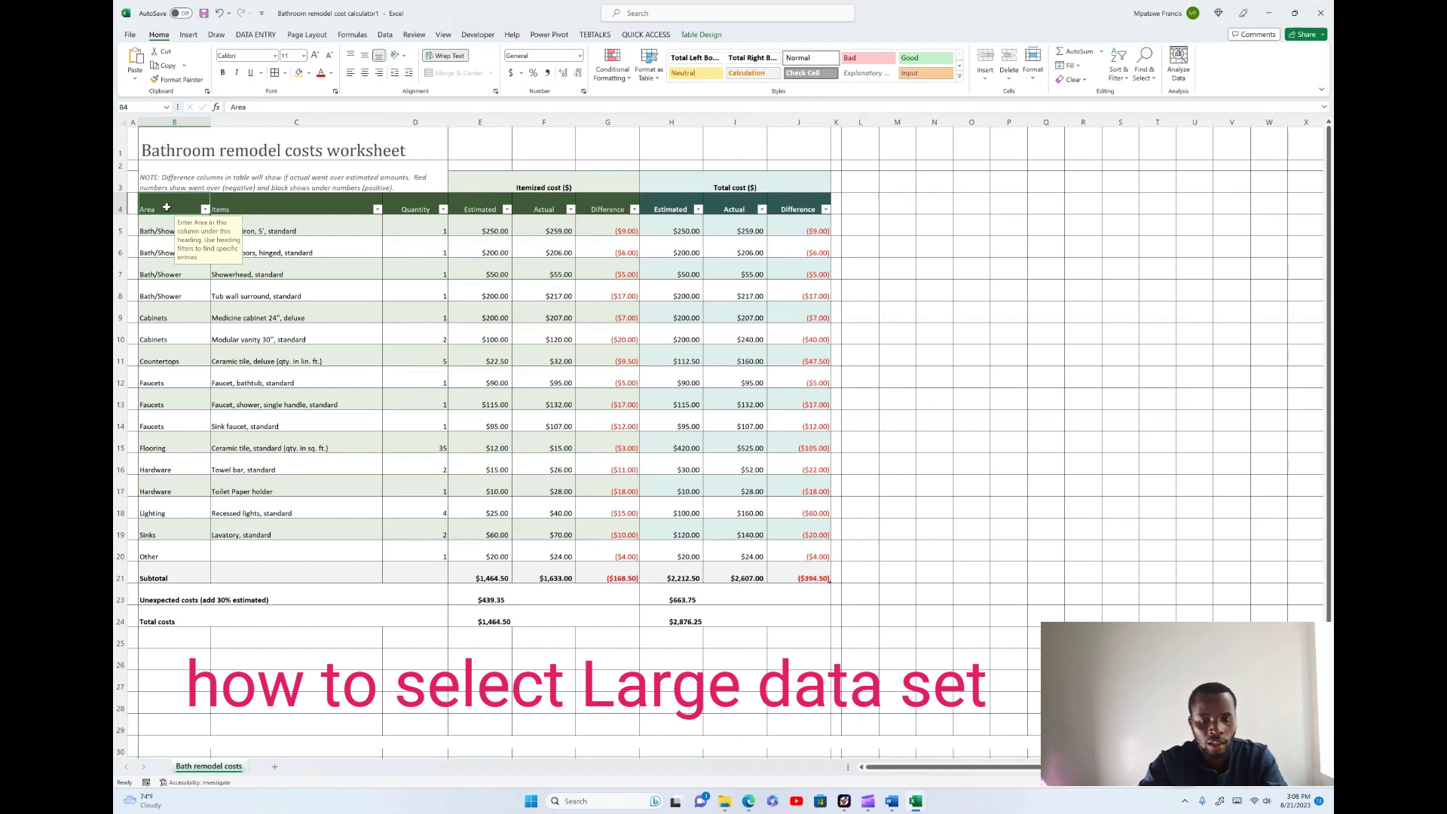
{"action": "left_click", "coordinate": [809, 576], "text": "shift"}
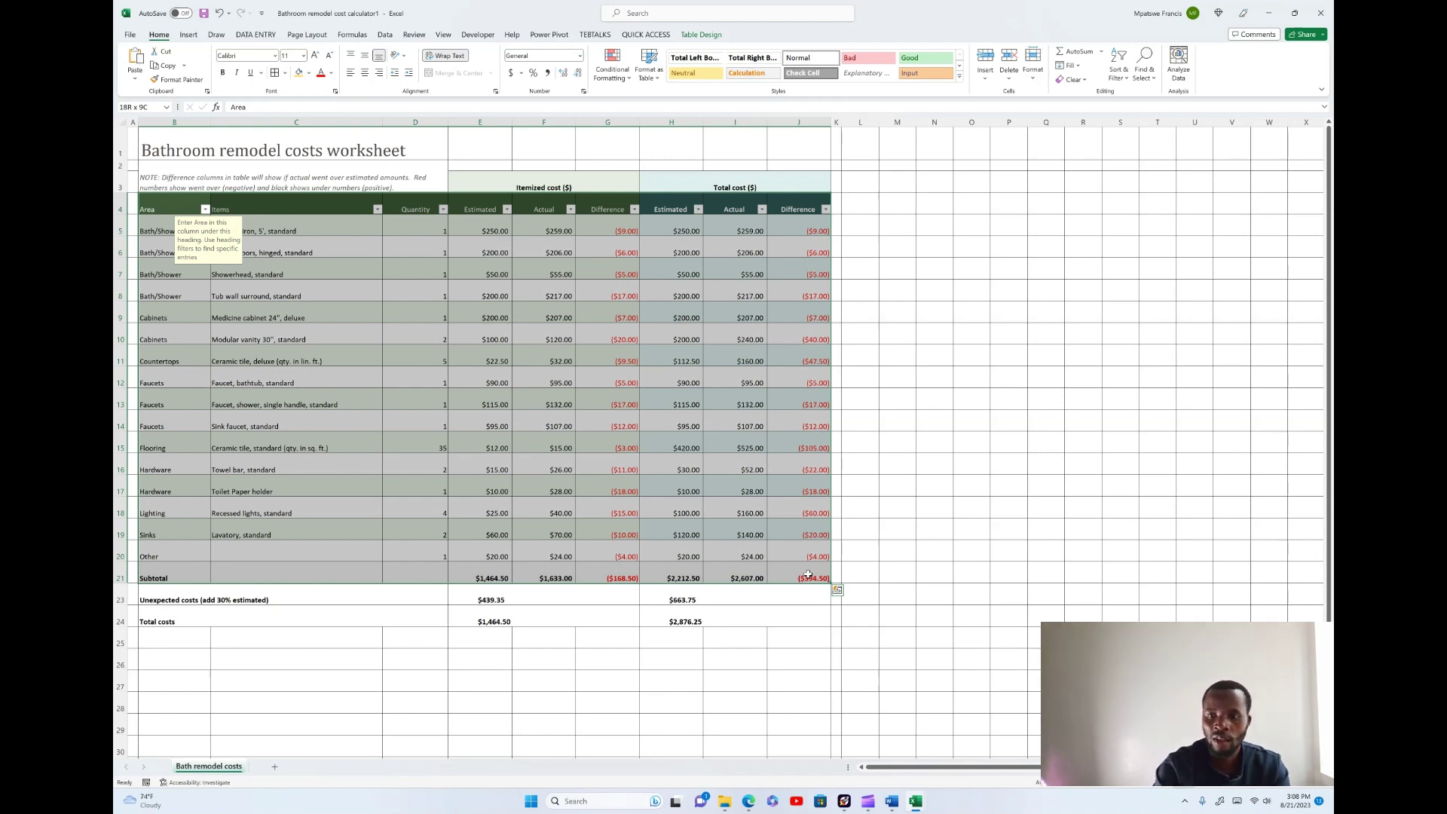
Step: Handwrite the ink note "Select 1st value Data cell" beside the table and underline its last word
{"action": "mouse_move", "coordinate": [912, 189]}
{"action": "left_mouse_down"}
{"action": "mouse_move", "coordinate": [887, 223]}
{"action": "mouse_move", "coordinate": [954, 227]}
{"action": "left_mouse_up"}
{"action": "left_click_drag", "start_coordinate": [965, 217], "coordinate": [1014, 227]}
{"action": "mouse_move", "coordinate": [1035, 195]}
{"action": "left_mouse_down"}
{"action": "mouse_move", "coordinate": [1037, 231]}
{"action": "mouse_move", "coordinate": [1036, 216]}
{"action": "mouse_move", "coordinate": [1086, 243]}
{"action": "left_mouse_up"}
{"action": "mouse_move", "coordinate": [1121, 185]}
{"action": "left_mouse_down"}
{"action": "mouse_move", "coordinate": [1102, 203]}
{"action": "mouse_move", "coordinate": [1180, 216]}
{"action": "mouse_move", "coordinate": [1210, 247]}
{"action": "mouse_move", "coordinate": [1297, 238]}
{"action": "left_mouse_up"}
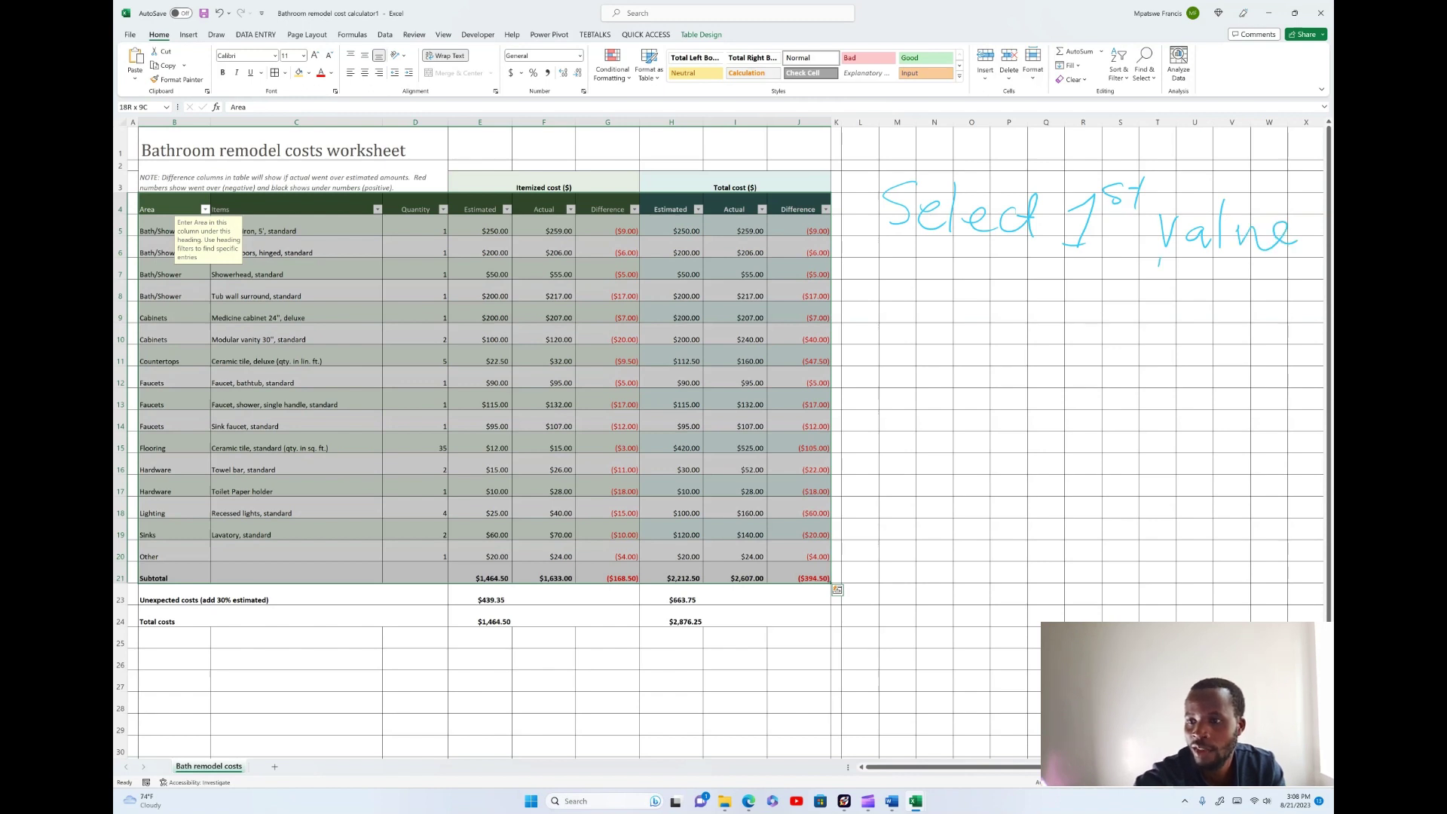
{"action": "mouse_move", "coordinate": [1159, 264]}
{"action": "left_mouse_down"}
{"action": "mouse_move", "coordinate": [1152, 301]}
{"action": "mouse_move", "coordinate": [1199, 292]}
{"action": "left_mouse_up"}
{"action": "mouse_move", "coordinate": [1211, 250]}
{"action": "left_mouse_down"}
{"action": "mouse_move", "coordinate": [1206, 299]}
{"action": "mouse_move", "coordinate": [1252, 288]}
{"action": "left_mouse_up"}
{"action": "mouse_move", "coordinate": [1207, 316]}
{"action": "left_mouse_down"}
{"action": "mouse_move", "coordinate": [1180, 341]}
{"action": "mouse_move", "coordinate": [1255, 336]}
{"action": "left_mouse_up"}
{"action": "left_click_drag", "start_coordinate": [1141, 359], "coordinate": [1281, 339]}
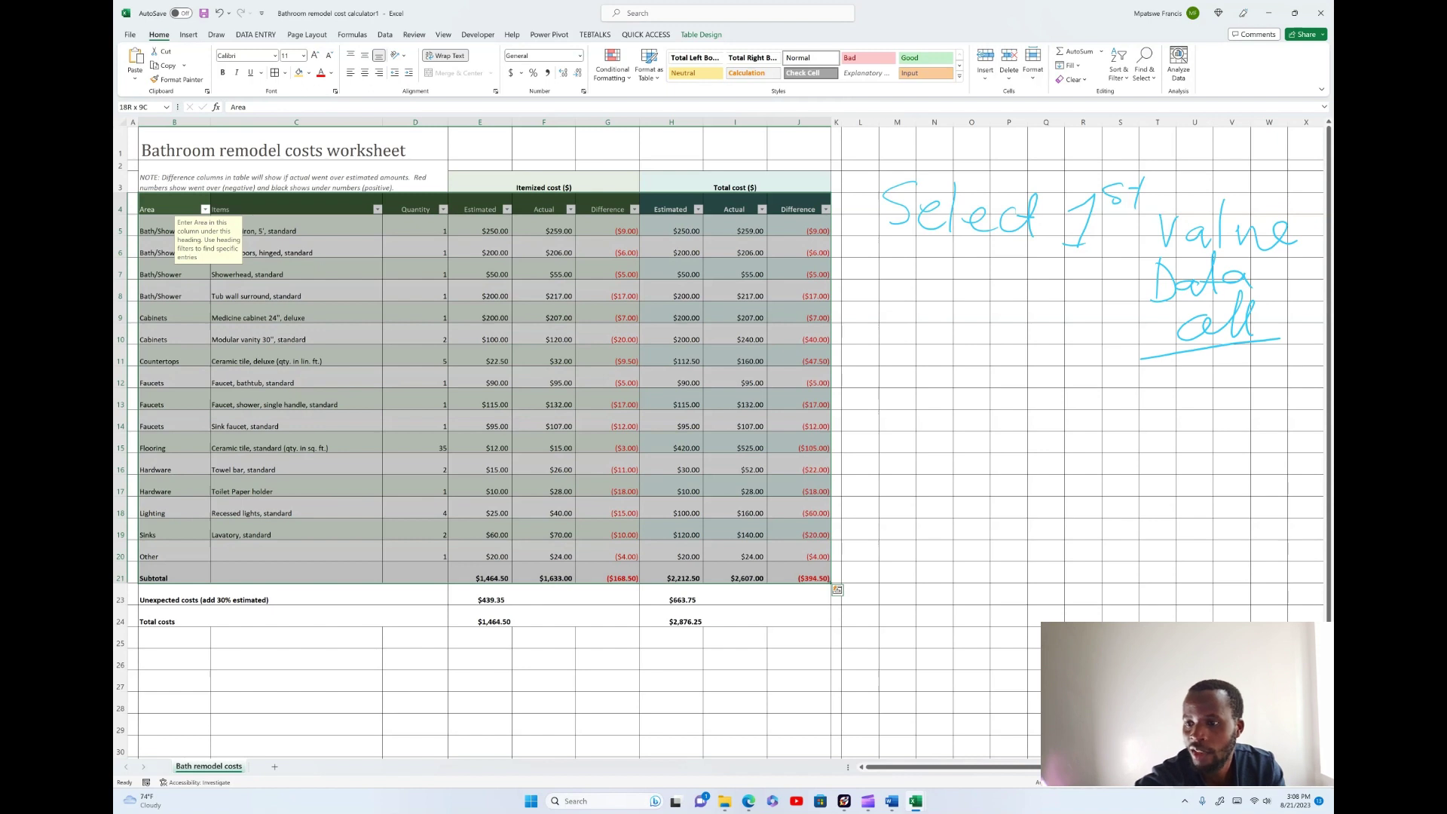
Step: Handwrite "press SHIFT" in ink below the first note, circling and underlining the word SHIFT
{"action": "mouse_move", "coordinate": [877, 386]}
{"action": "left_mouse_down"}
{"action": "mouse_move", "coordinate": [874, 475]}
{"action": "mouse_move", "coordinate": [881, 415]}
{"action": "left_mouse_up"}
{"action": "mouse_move", "coordinate": [922, 419]}
{"action": "left_mouse_down"}
{"action": "mouse_move", "coordinate": [946, 397]}
{"action": "mouse_move", "coordinate": [967, 413]}
{"action": "left_mouse_up"}
{"action": "mouse_move", "coordinate": [992, 394]}
{"action": "left_mouse_down"}
{"action": "mouse_move", "coordinate": [972, 415]}
{"action": "mouse_move", "coordinate": [1002, 414]}
{"action": "left_mouse_up"}
{"action": "mouse_move", "coordinate": [1083, 370]}
{"action": "left_mouse_down"}
{"action": "mouse_move", "coordinate": [1069, 430]}
{"action": "mouse_move", "coordinate": [1090, 429]}
{"action": "left_mouse_up"}
{"action": "mouse_move", "coordinate": [1069, 406]}
{"action": "left_mouse_down"}
{"action": "mouse_move", "coordinate": [1095, 401]}
{"action": "mouse_move", "coordinate": [1040, 426]}
{"action": "left_mouse_up"}
{"action": "mouse_move", "coordinate": [1131, 390]}
{"action": "left_mouse_down"}
{"action": "mouse_move", "coordinate": [1122, 427]}
{"action": "mouse_move", "coordinate": [1155, 429]}
{"action": "left_mouse_up"}
{"action": "mouse_move", "coordinate": [1167, 378]}
{"action": "left_mouse_down"}
{"action": "mouse_move", "coordinate": [1185, 369]}
{"action": "mouse_move", "coordinate": [1188, 401]}
{"action": "left_mouse_up"}
{"action": "mouse_move", "coordinate": [1213, 369]}
{"action": "left_mouse_down"}
{"action": "mouse_move", "coordinate": [1200, 419]}
{"action": "mouse_move", "coordinate": [1221, 363]}
{"action": "left_mouse_up"}
{"action": "mouse_move", "coordinate": [1042, 453]}
{"action": "left_mouse_down"}
{"action": "mouse_move", "coordinate": [1063, 450]}
{"action": "mouse_move", "coordinate": [1128, 340]}
{"action": "mouse_move", "coordinate": [1104, 453]}
{"action": "left_mouse_up"}
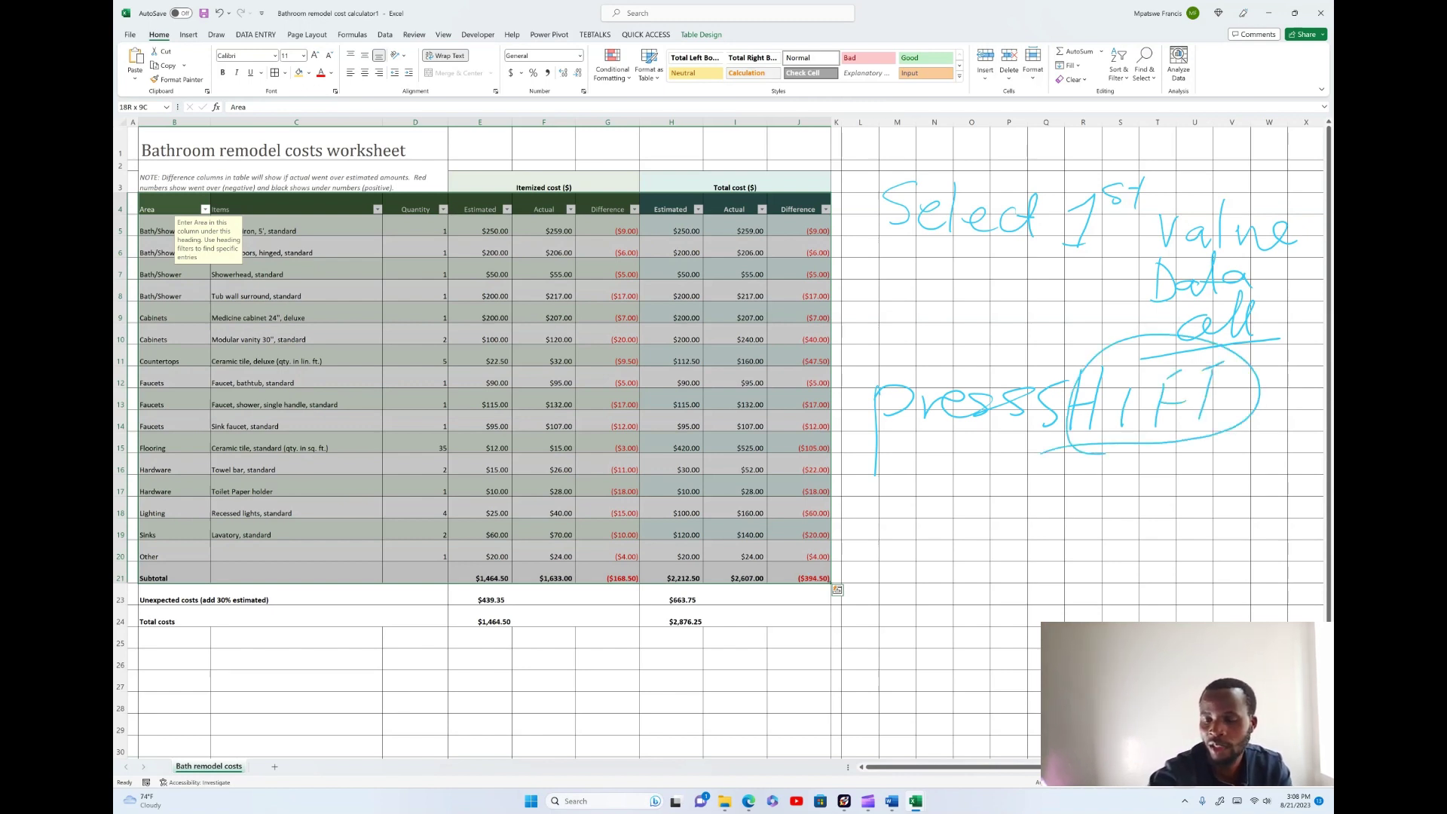
Step: Handwrite "Select the last value" in ink below the SHIFT note and underline "last value"
{"action": "mouse_move", "coordinate": [914, 490]}
{"action": "left_mouse_down"}
{"action": "mouse_move", "coordinate": [893, 503]}
{"action": "mouse_move", "coordinate": [966, 530]}
{"action": "mouse_move", "coordinate": [1031, 528]}
{"action": "left_mouse_up"}
{"action": "mouse_move", "coordinate": [1043, 479]}
{"action": "left_mouse_down"}
{"action": "mouse_move", "coordinate": [1044, 532]}
{"action": "mouse_move", "coordinate": [1051, 514]}
{"action": "left_mouse_up"}
{"action": "mouse_move", "coordinate": [1008, 506]}
{"action": "left_mouse_down"}
{"action": "mouse_move", "coordinate": [997, 522]}
{"action": "mouse_move", "coordinate": [1022, 506]}
{"action": "mouse_move", "coordinate": [1089, 527]}
{"action": "left_mouse_up"}
{"action": "mouse_move", "coordinate": [1086, 507]}
{"action": "left_mouse_down"}
{"action": "mouse_move", "coordinate": [1119, 486]}
{"action": "mouse_move", "coordinate": [1129, 526]}
{"action": "mouse_move", "coordinate": [1188, 514]}
{"action": "left_mouse_up"}
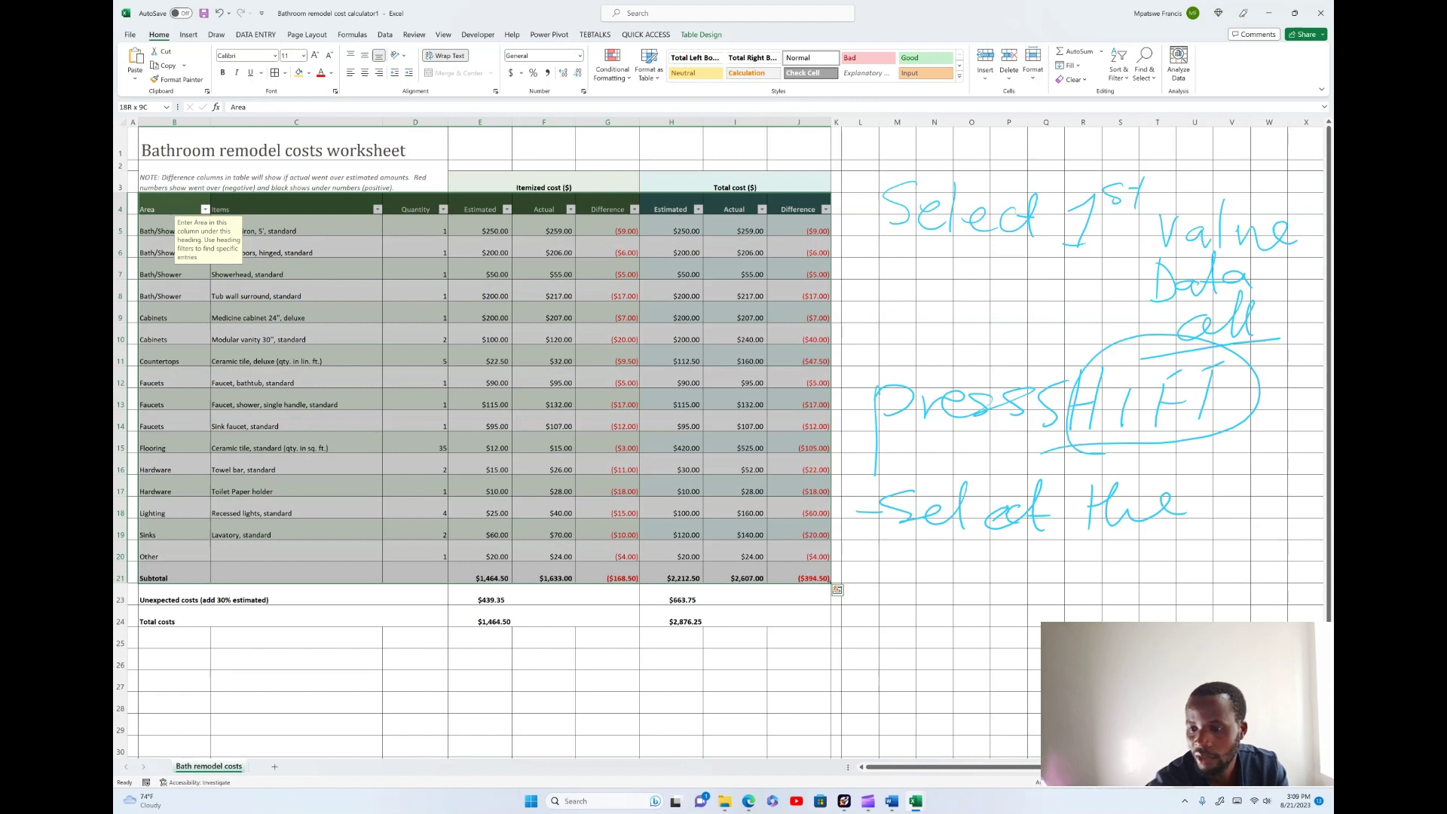
{"action": "mouse_move", "coordinate": [936, 546]}
{"action": "left_mouse_down"}
{"action": "mouse_move", "coordinate": [969, 591]}
{"action": "mouse_move", "coordinate": [997, 586]}
{"action": "left_mouse_up"}
{"action": "mouse_move", "coordinate": [1037, 562]}
{"action": "left_mouse_down"}
{"action": "mouse_move", "coordinate": [1004, 582]}
{"action": "mouse_move", "coordinate": [1060, 592]}
{"action": "left_mouse_up"}
{"action": "left_click_drag", "start_coordinate": [1052, 571], "coordinate": [1142, 582]}
{"action": "left_click_drag", "start_coordinate": [1146, 580], "coordinate": [1200, 582]}
{"action": "mouse_move", "coordinate": [1204, 575]}
{"action": "left_mouse_down"}
{"action": "mouse_move", "coordinate": [1235, 559]}
{"action": "mouse_move", "coordinate": [1247, 580]}
{"action": "left_mouse_up"}
{"action": "left_click_drag", "start_coordinate": [929, 624], "coordinate": [1221, 601]}
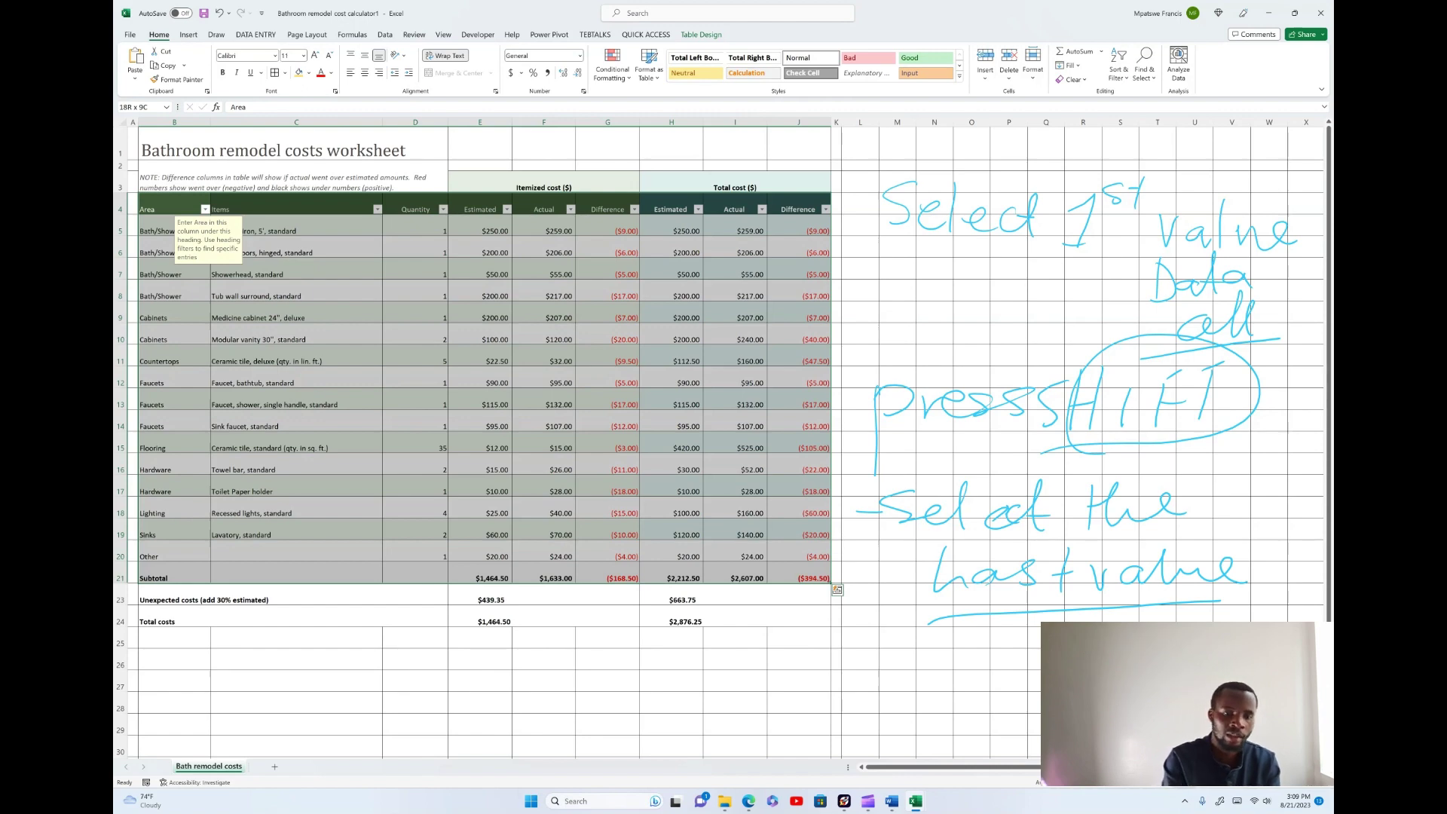
Step: Clear the table selection, create a new blank workbook and enlarge its view
{"action": "left_click", "coordinate": [358, 273]}
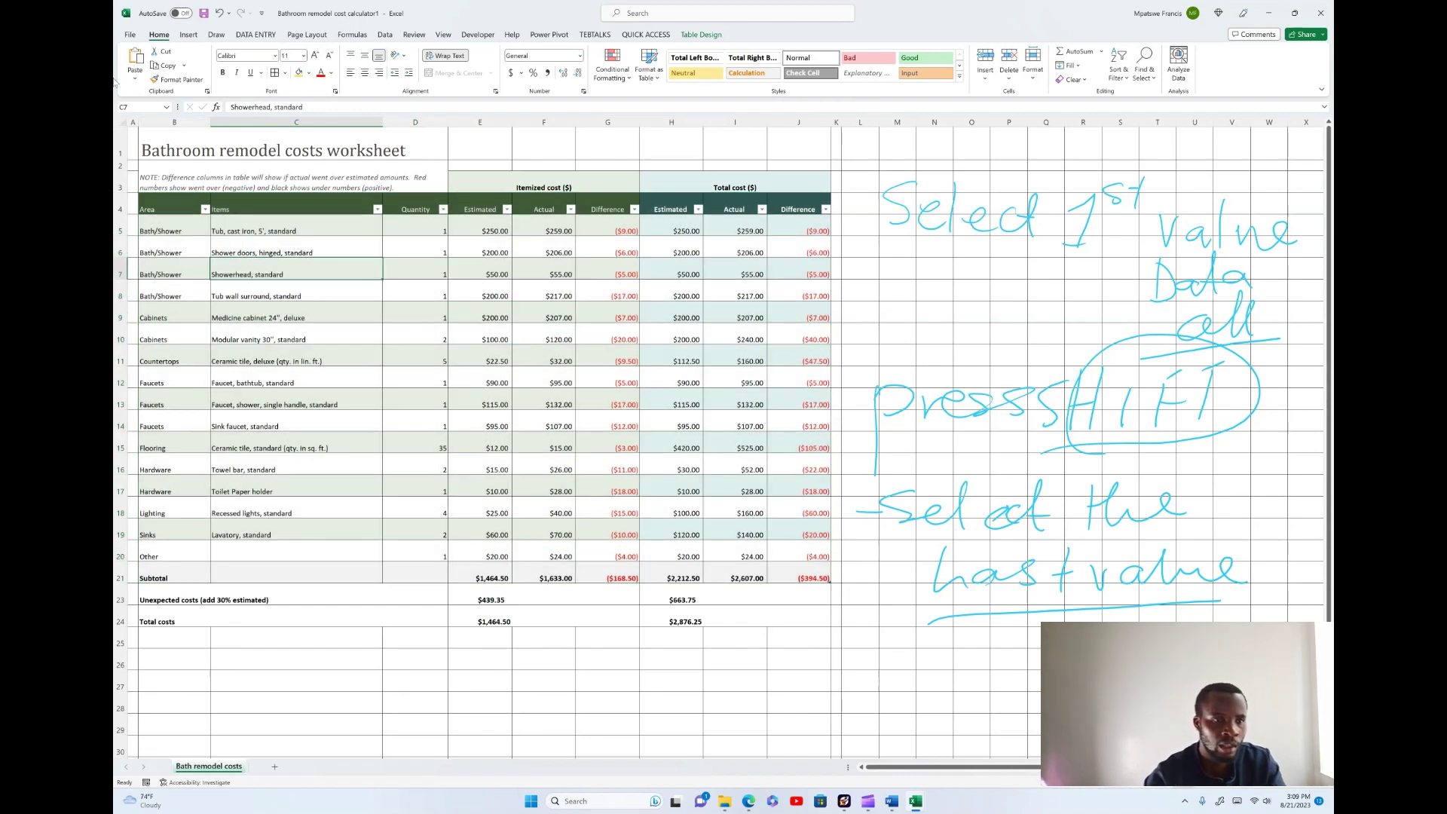
{"action": "left_click", "coordinate": [130, 34]}
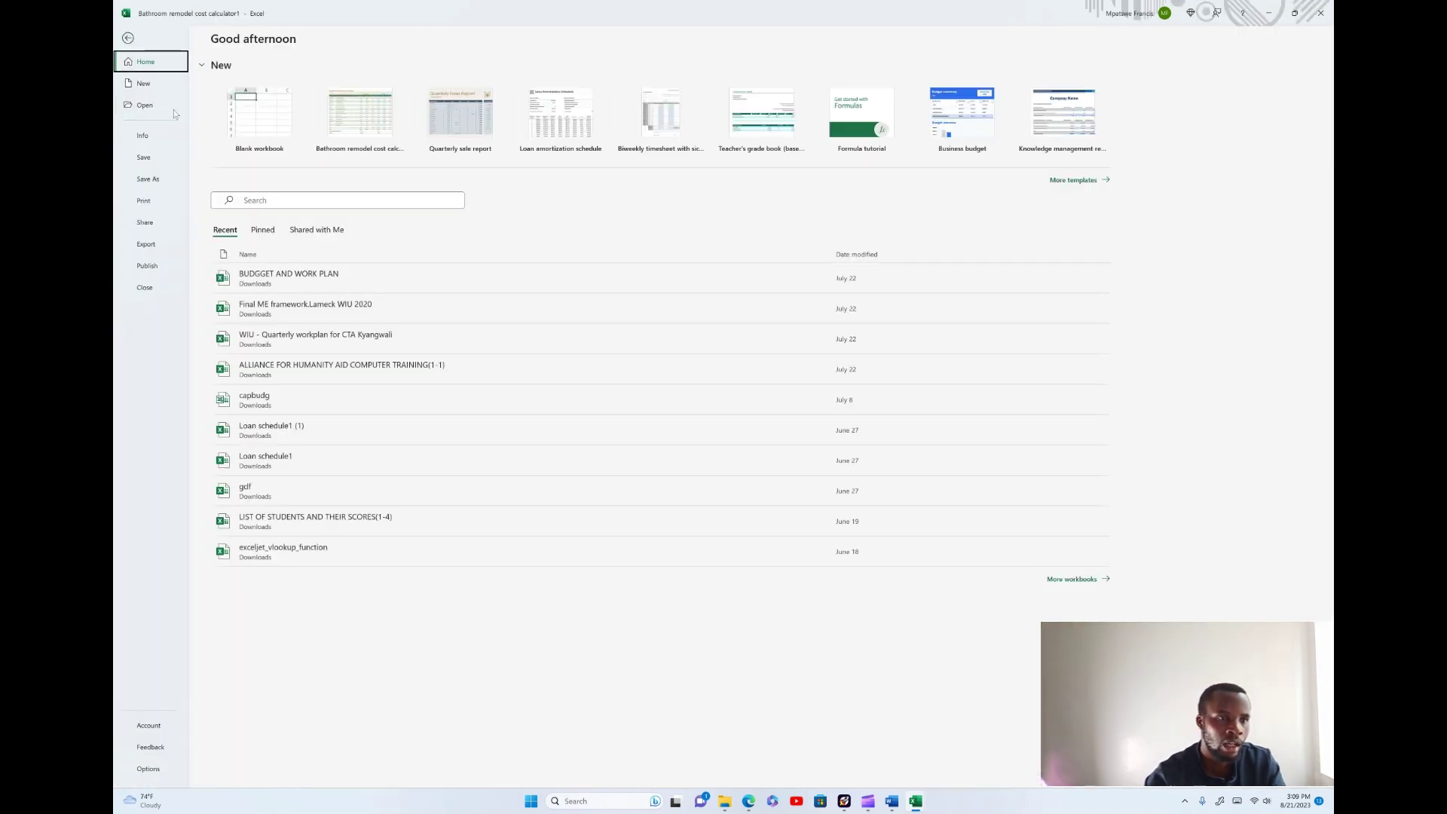
{"action": "left_click", "coordinate": [255, 123]}
{"action": "scroll", "coordinate": [396, 300], "scroll_direction": "up", "scroll_amount": 5, "text": "ctrl"}
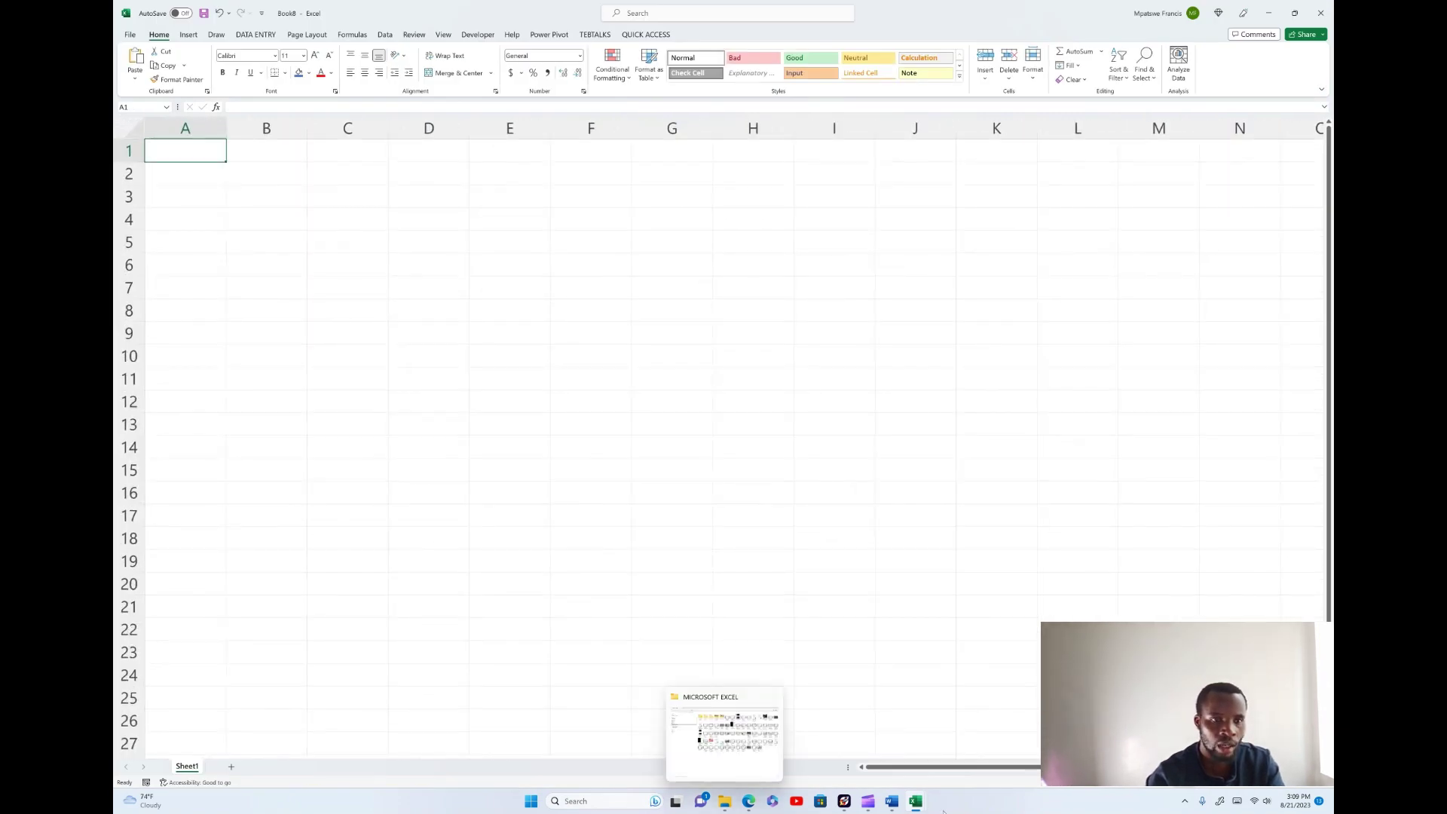
Step: Return to the bathroom remodel workbook and copy the Area and Items columns from B4 through C21
{"action": "mouse_move", "coordinate": [914, 808]}
{"action": "left_click", "coordinate": [1157, 735]}
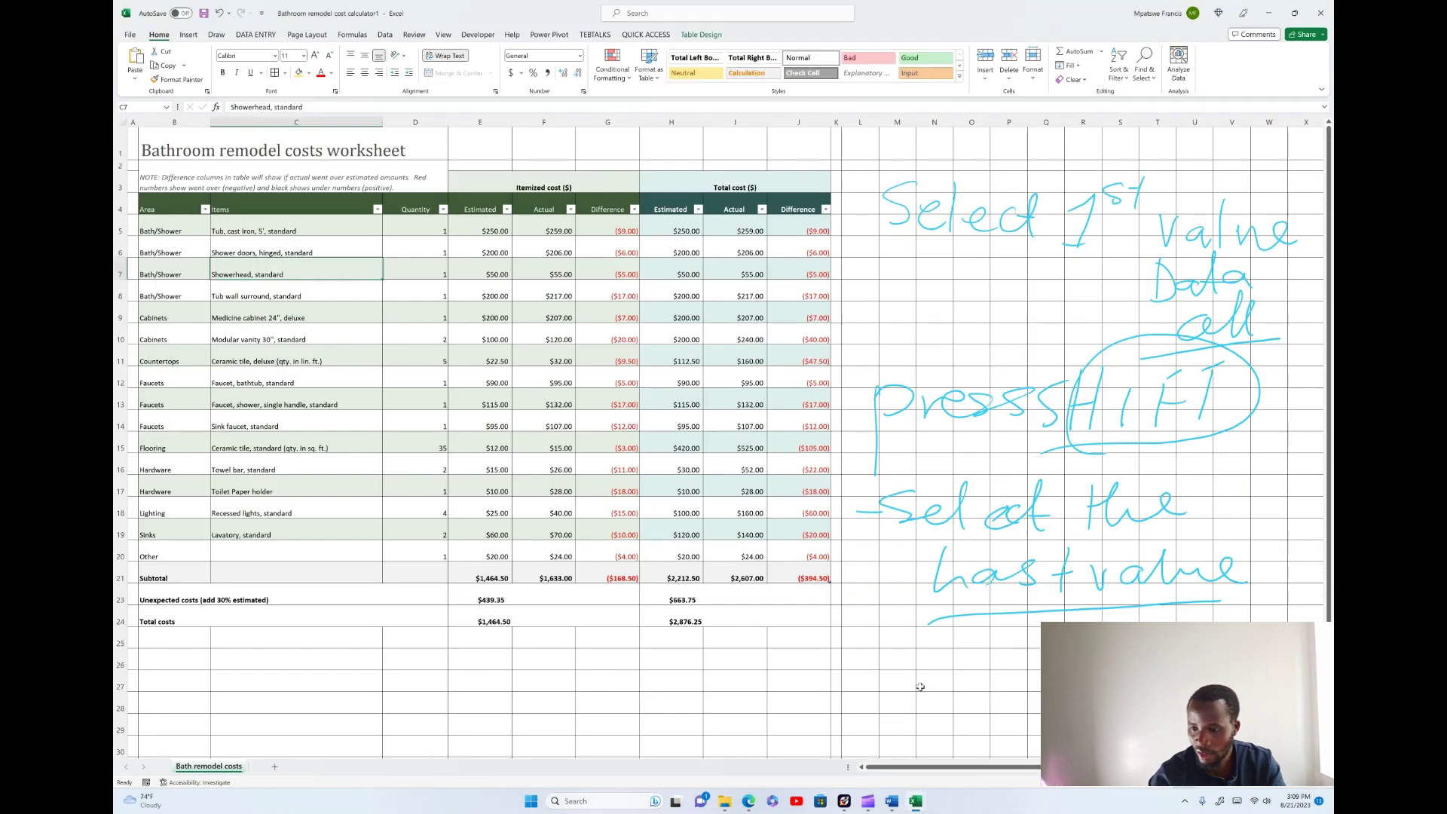
{"action": "left_click", "coordinate": [157, 205]}
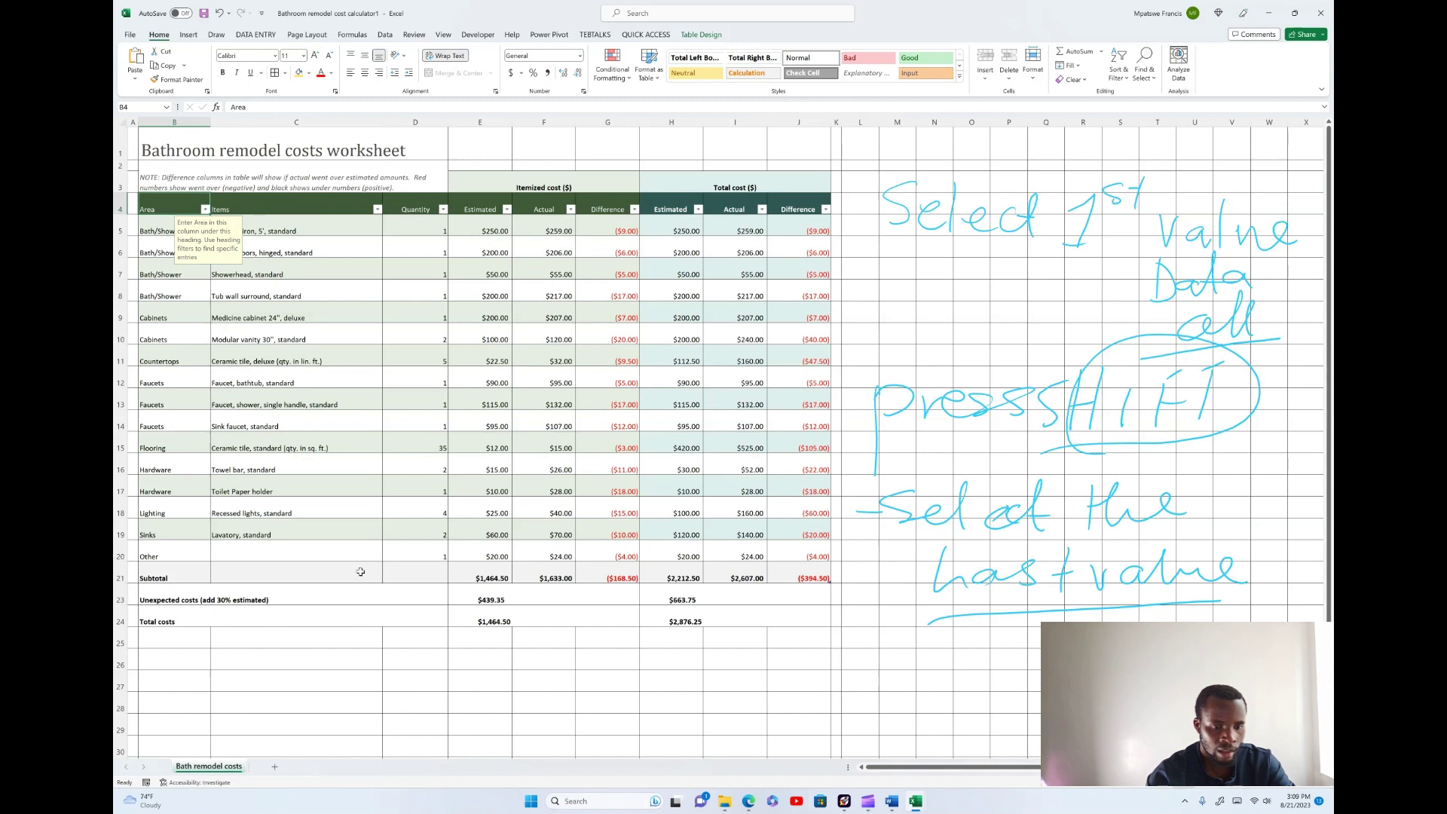
{"action": "left_click", "coordinate": [331, 578], "text": "shift"}
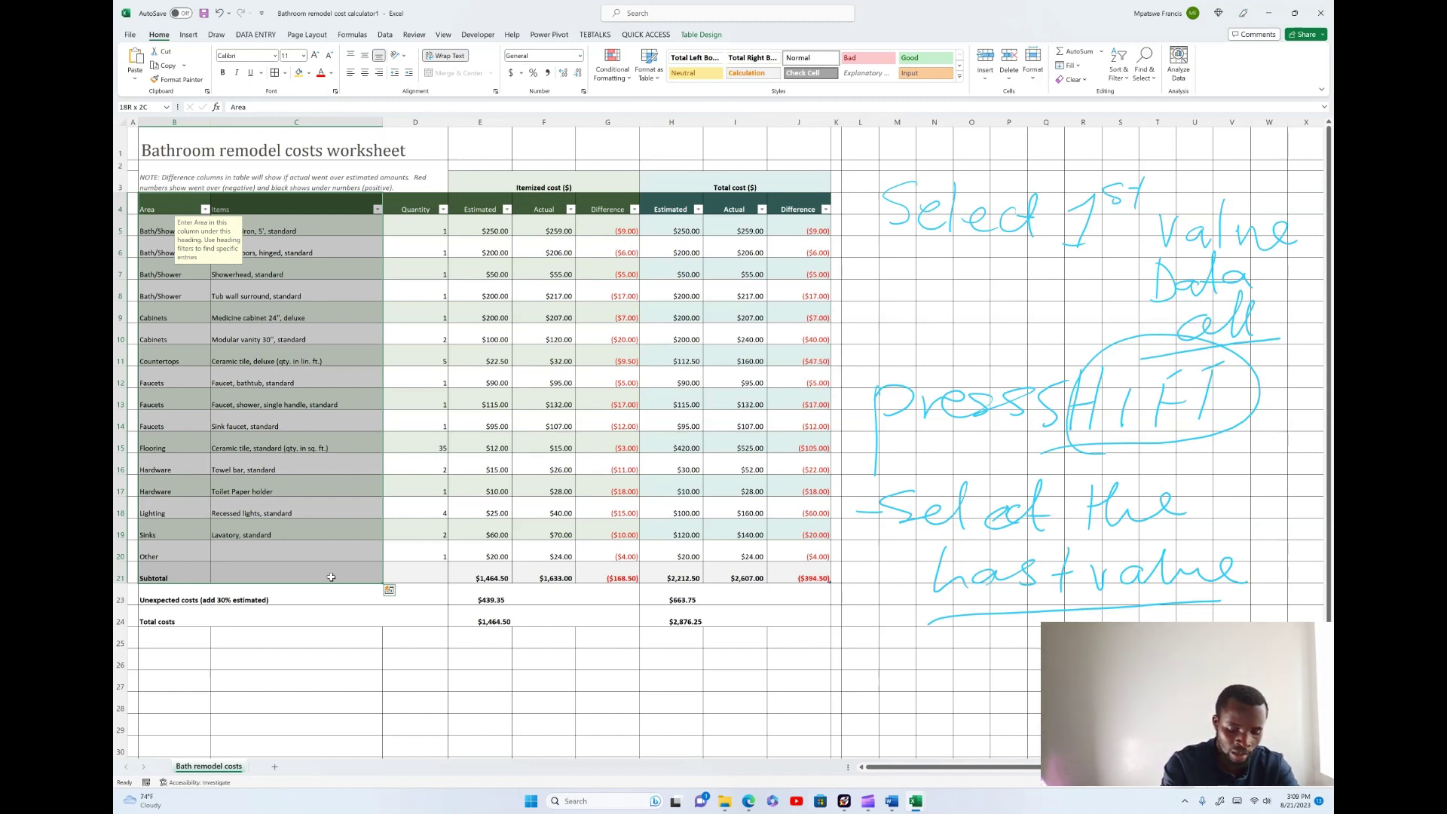
{"action": "key", "text": "ctrl+c"}
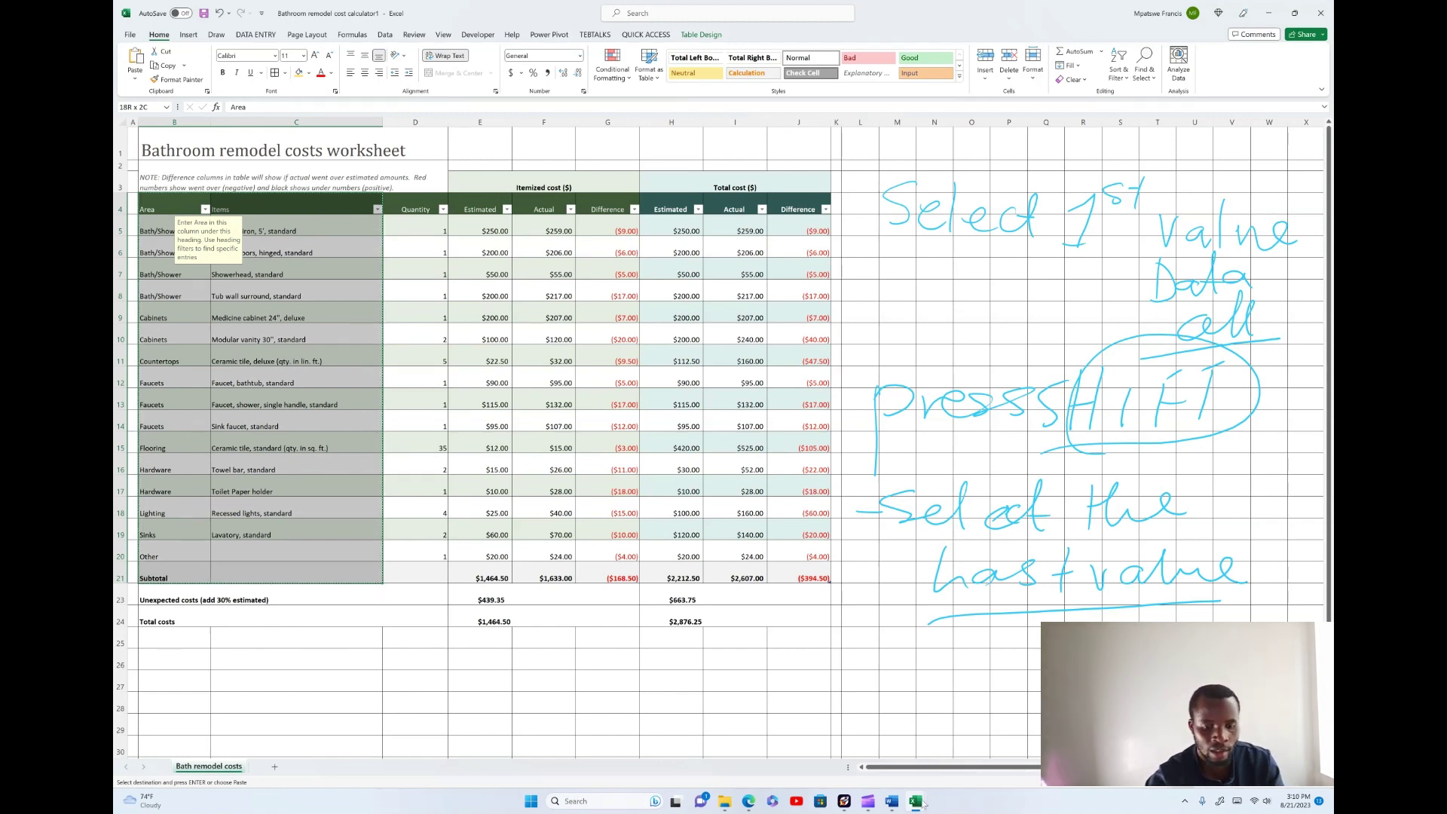
Step: Paste the copied columns at A1 of the blank workbook and widen columns A and B to fit their text
{"action": "mouse_move", "coordinate": [920, 808]}
{"action": "left_click", "coordinate": [1275, 742]}
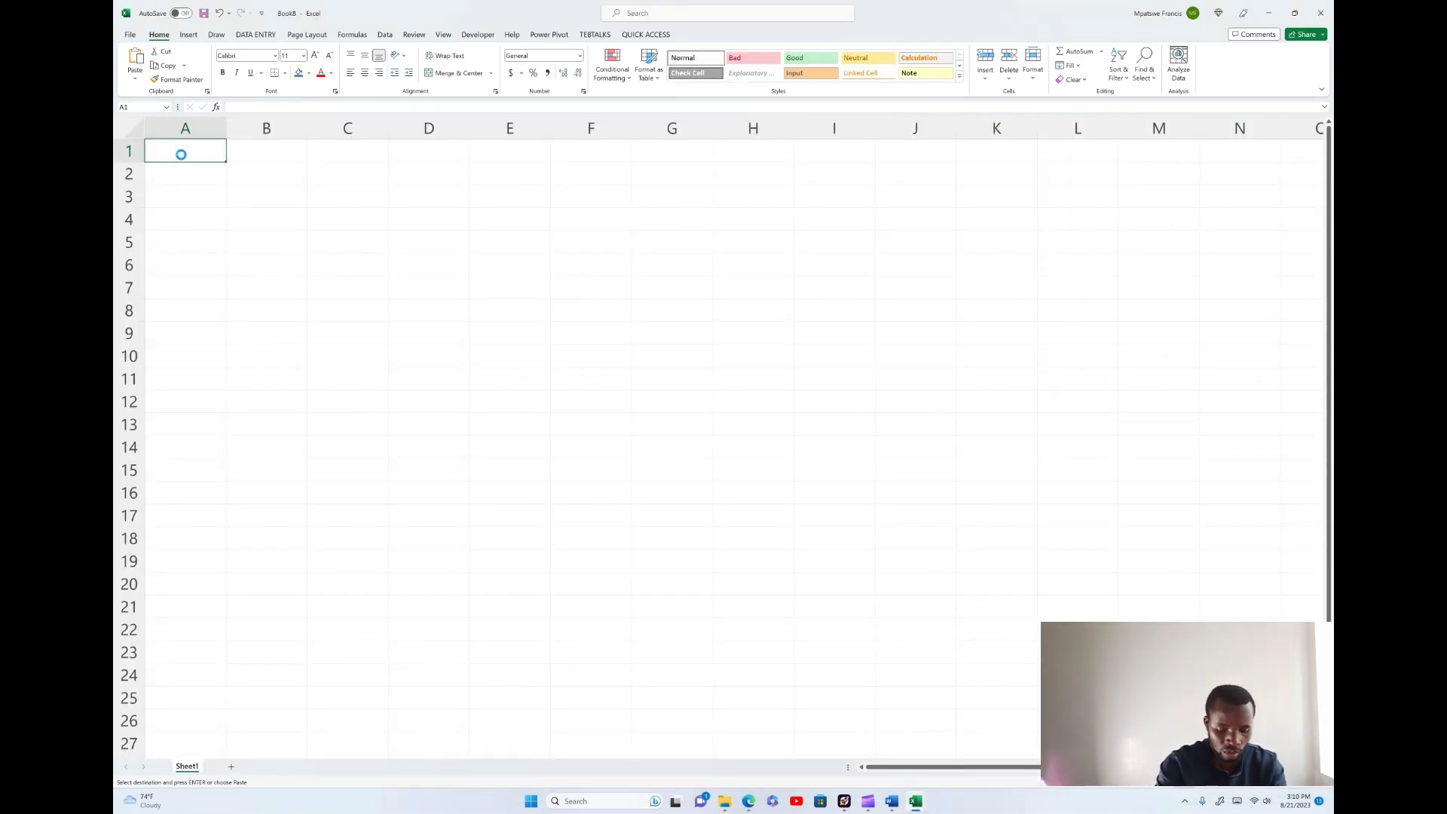
{"action": "key", "text": "ctrl+v"}
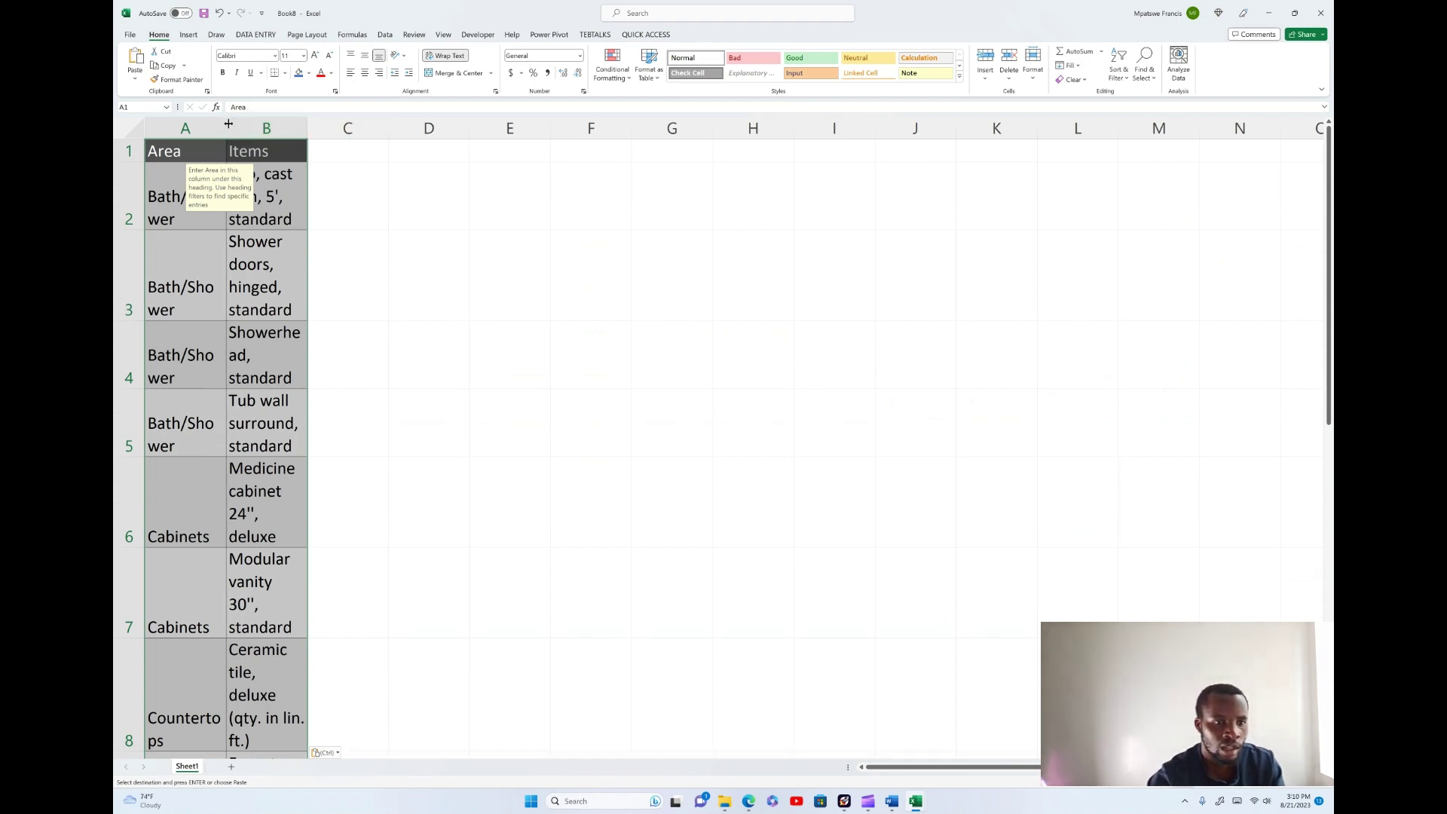
{"action": "left_click_drag", "start_coordinate": [230, 121], "coordinate": [694, 132]}
{"action": "left_click", "coordinate": [161, 126]}
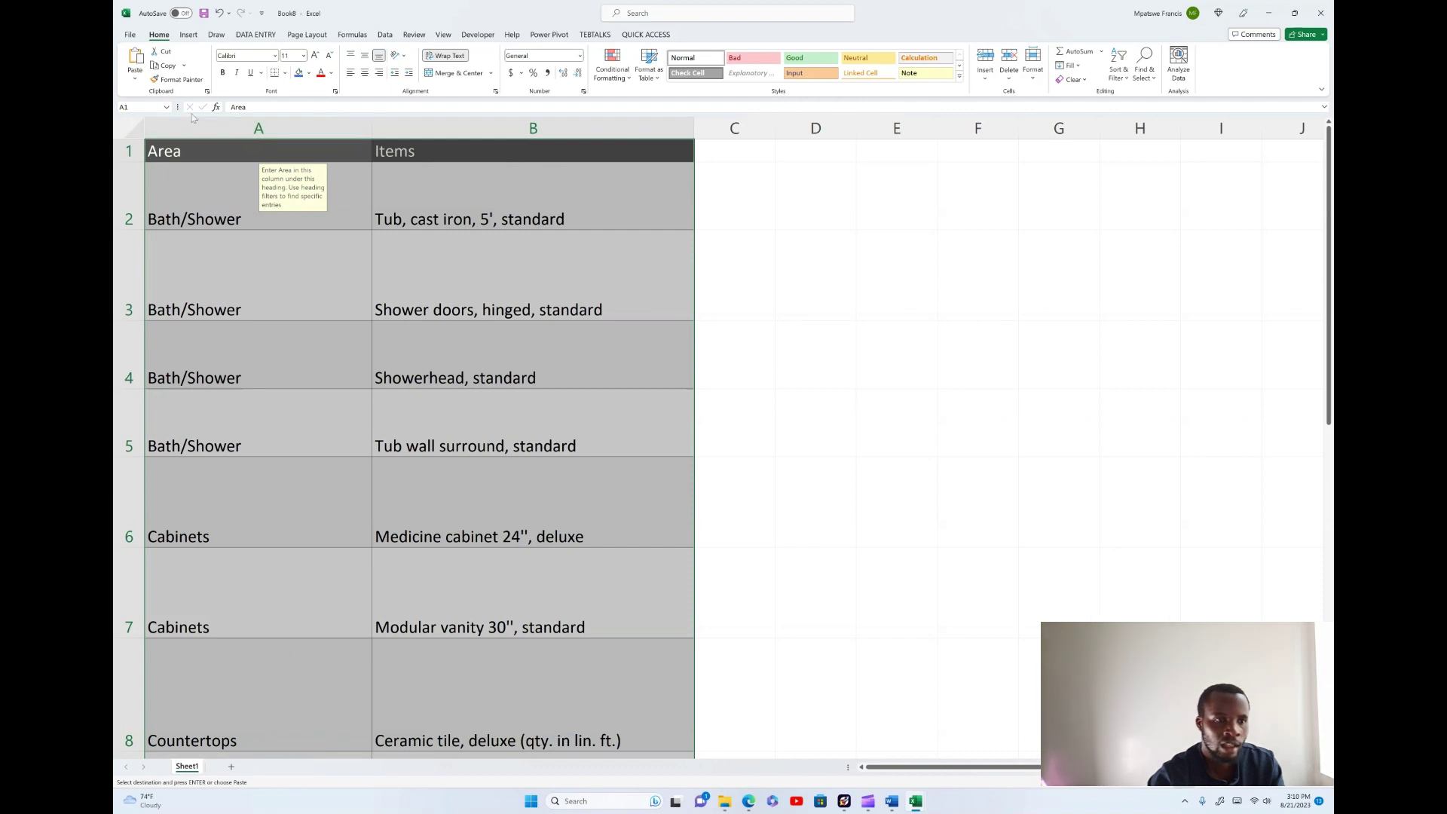
Step: Apply all borders to the pasted Area and Items data and check it down to the Subtotal row
{"action": "left_click", "coordinate": [285, 73]}
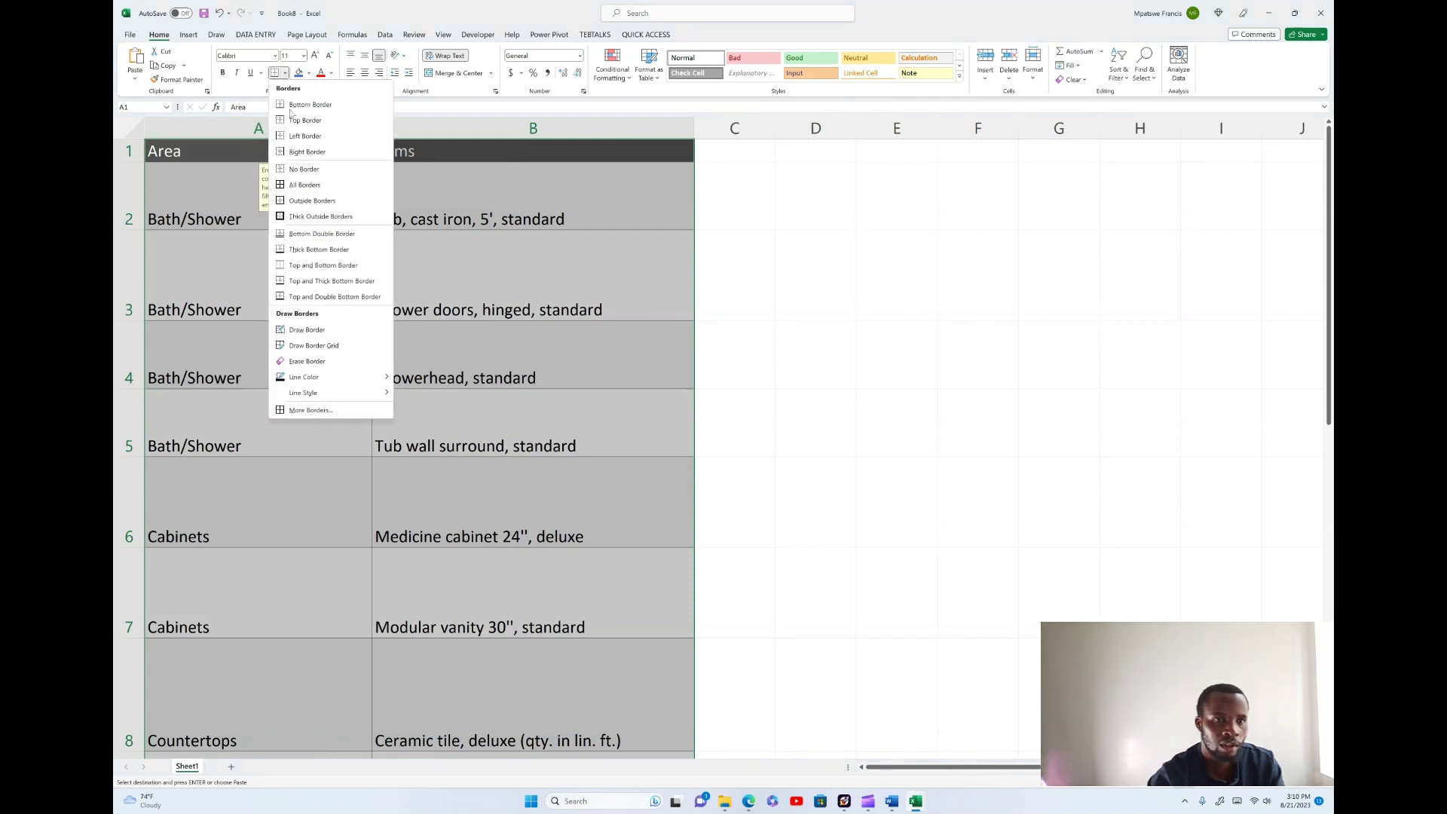
{"action": "left_click", "coordinate": [298, 186]}
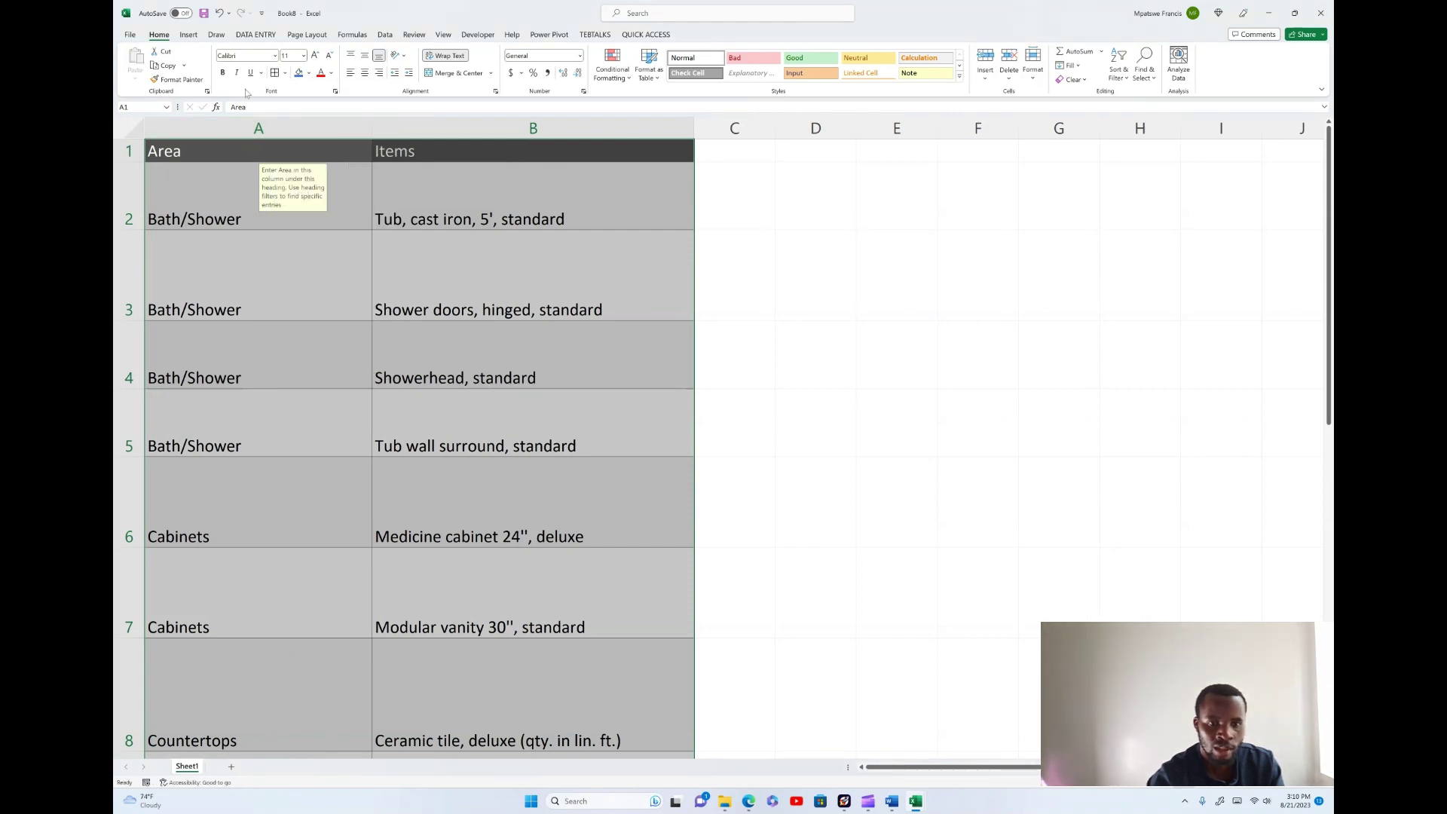
{"action": "left_click", "coordinate": [413, 279]}
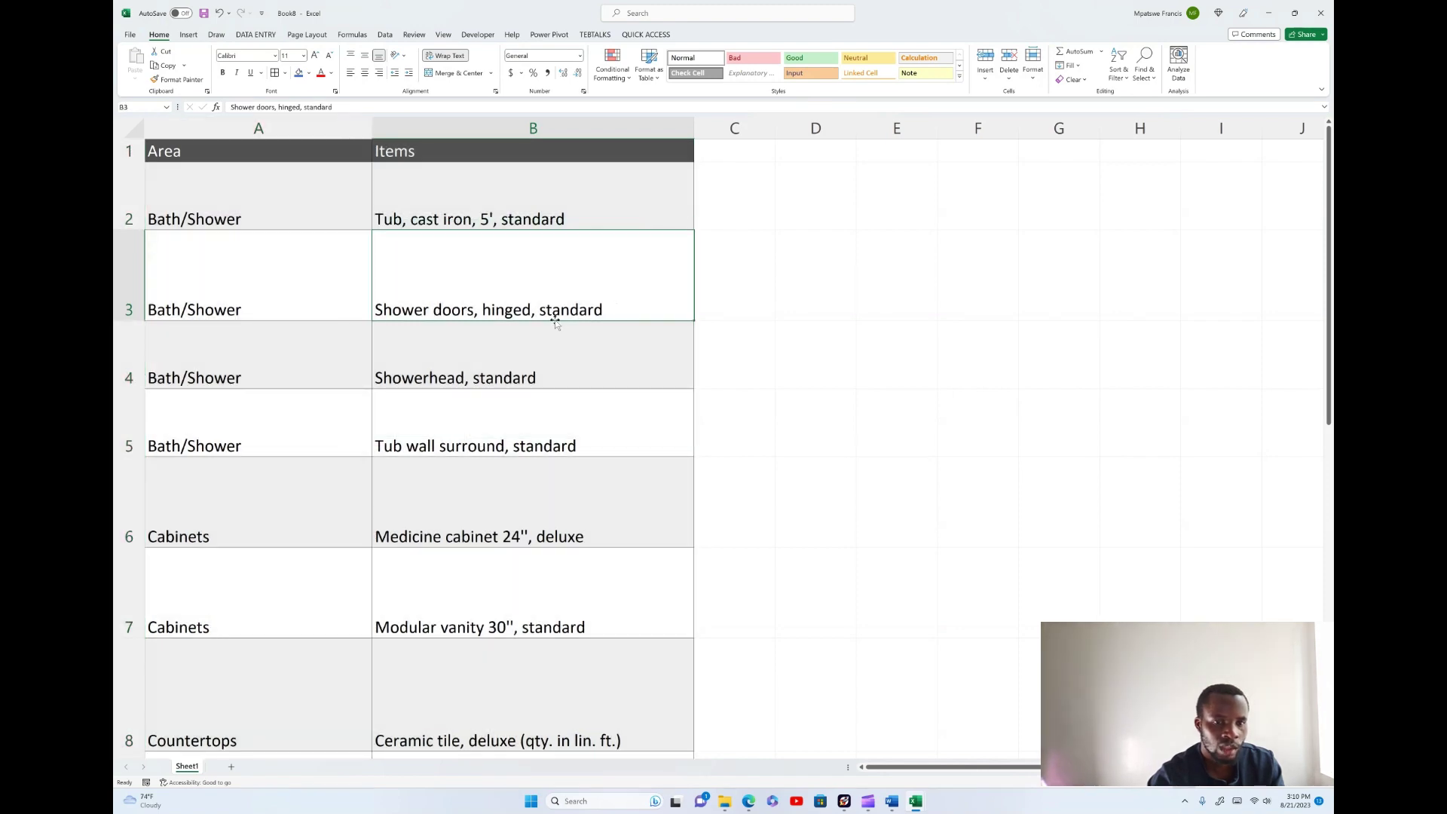
{"action": "scroll", "coordinate": [420, 301], "scroll_direction": "down", "scroll_amount": 4}
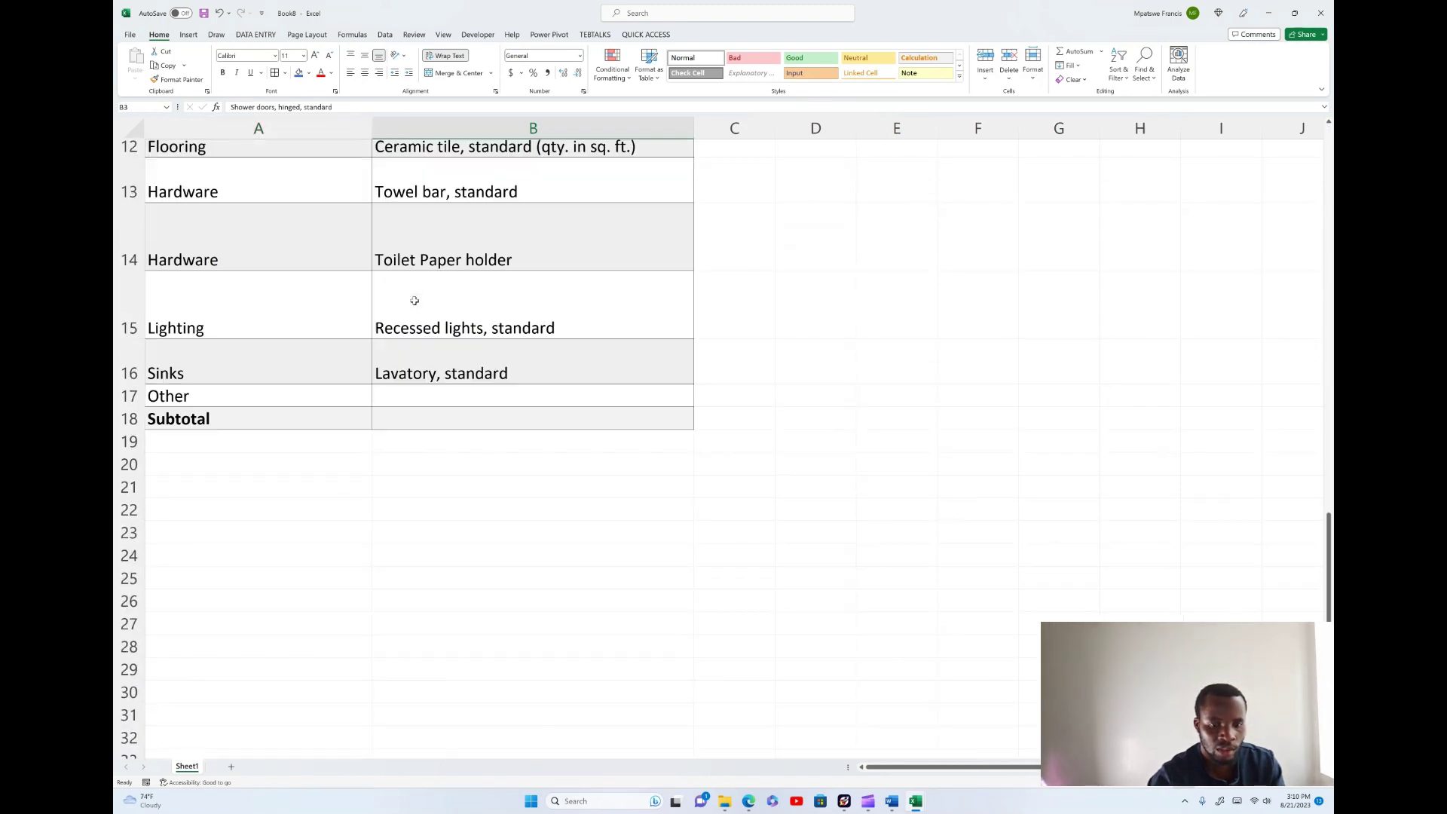
{"action": "scroll", "coordinate": [413, 298], "scroll_direction": "up", "scroll_amount": 4}
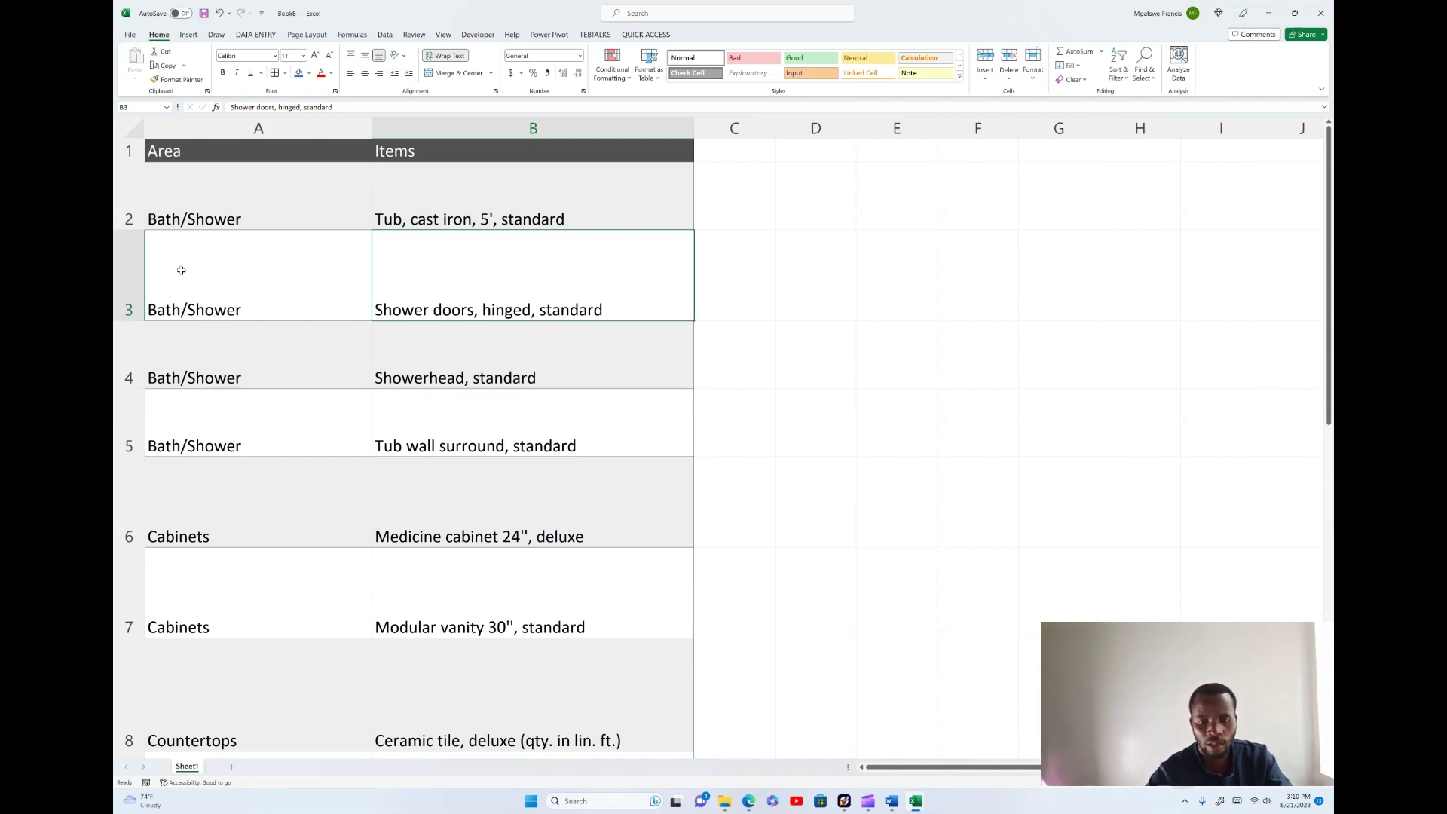
{"action": "left_click", "coordinate": [868, 801]}
{"action": "left_click", "coordinate": [917, 718]}
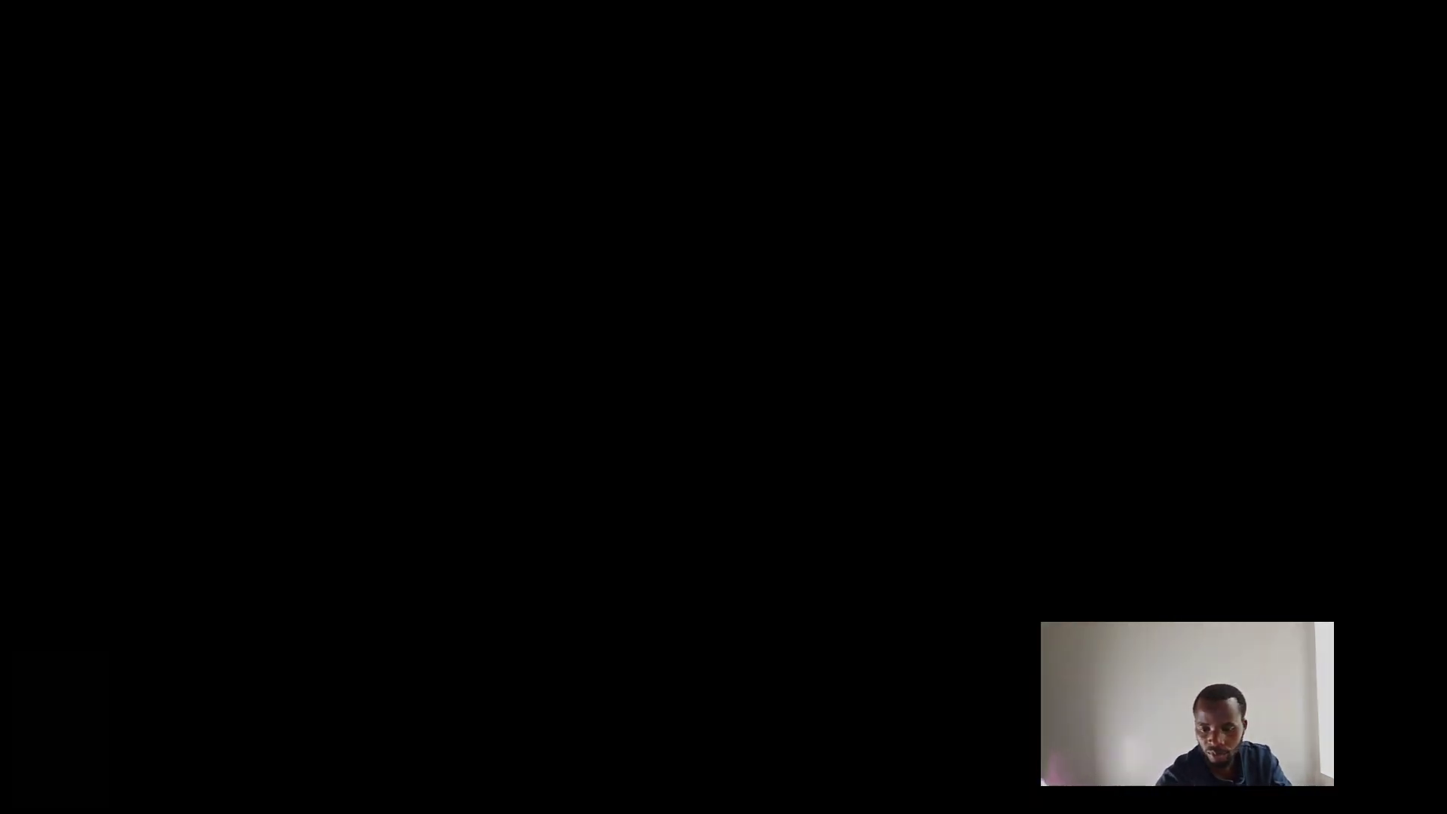